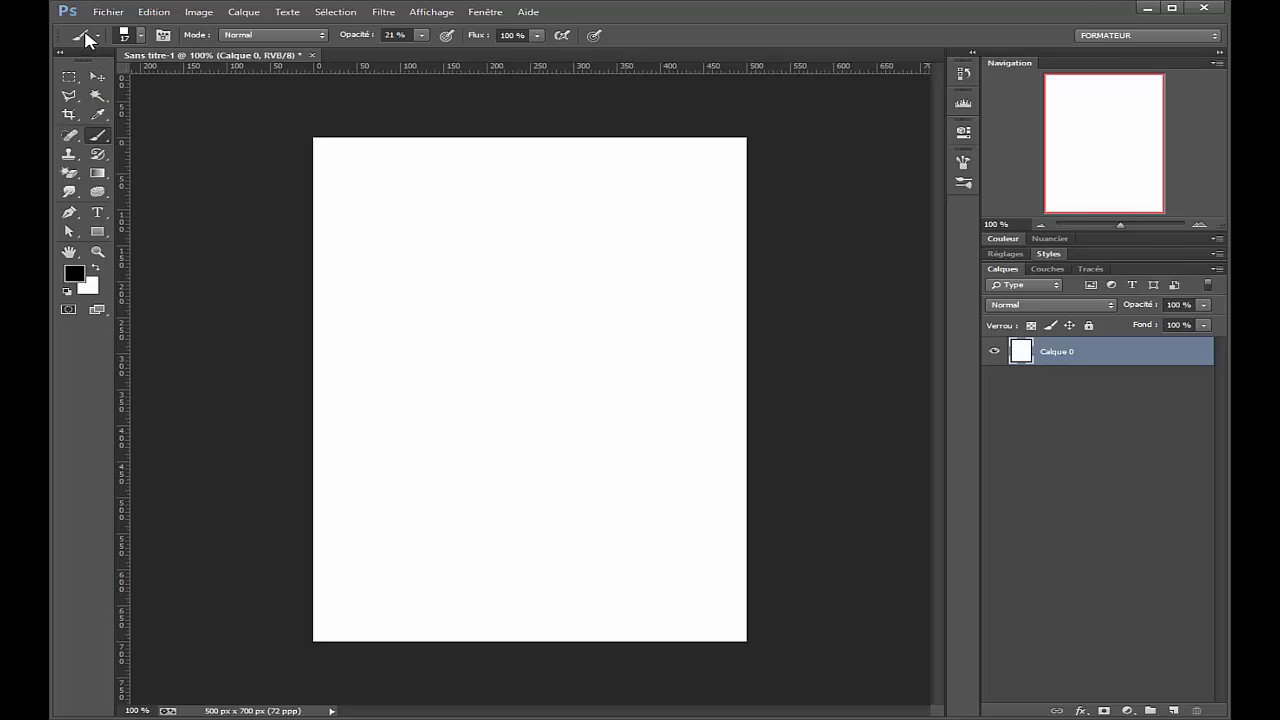
Replace the active brushes with the Formes de base set and choose the hard round 60 px brush.
{"action": "left_click", "coordinate": [141, 36]}
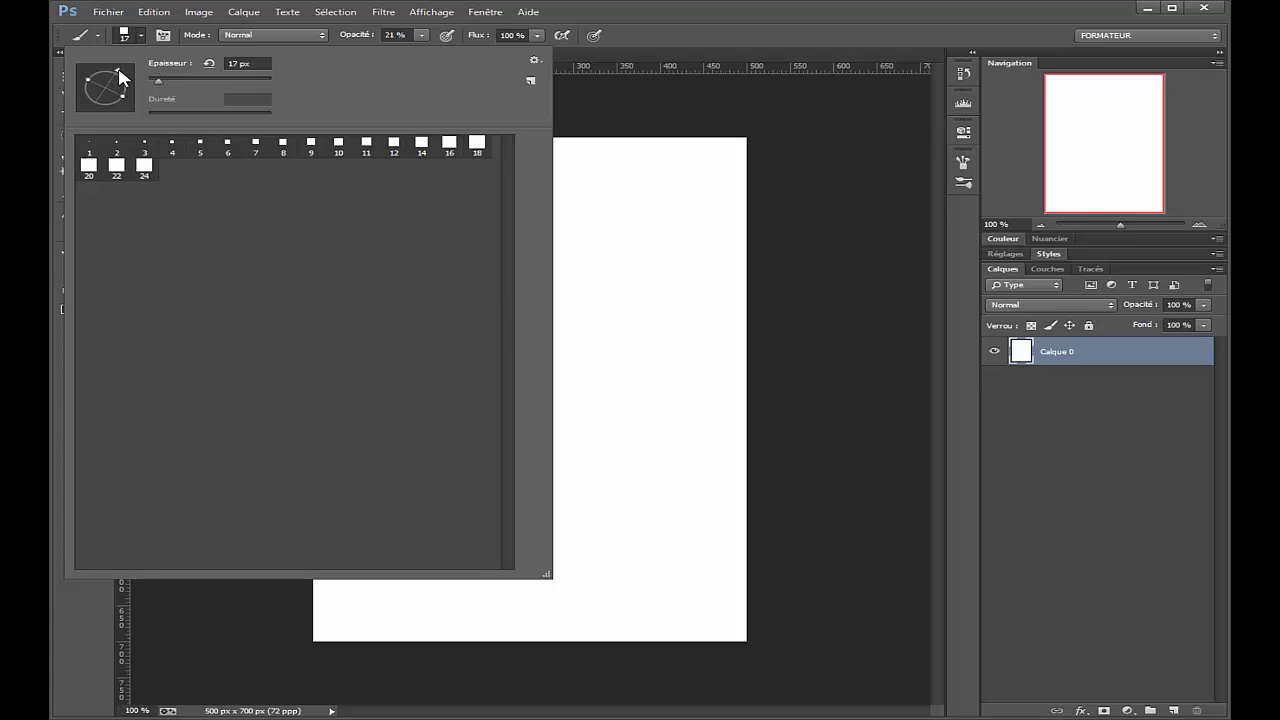
{"action": "left_click_drag", "start_coordinate": [120, 73], "coordinate": [123, 89]}
{"action": "left_click", "coordinate": [534, 61]}
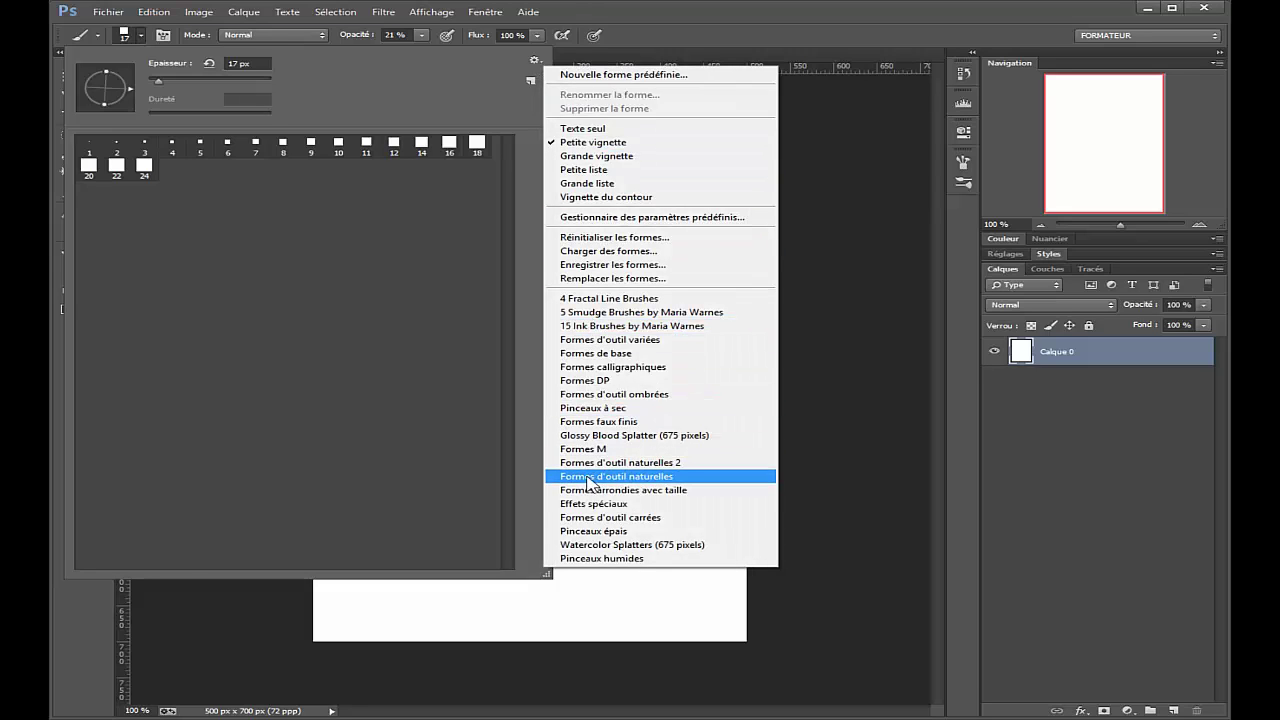
{"action": "left_click", "coordinate": [600, 353]}
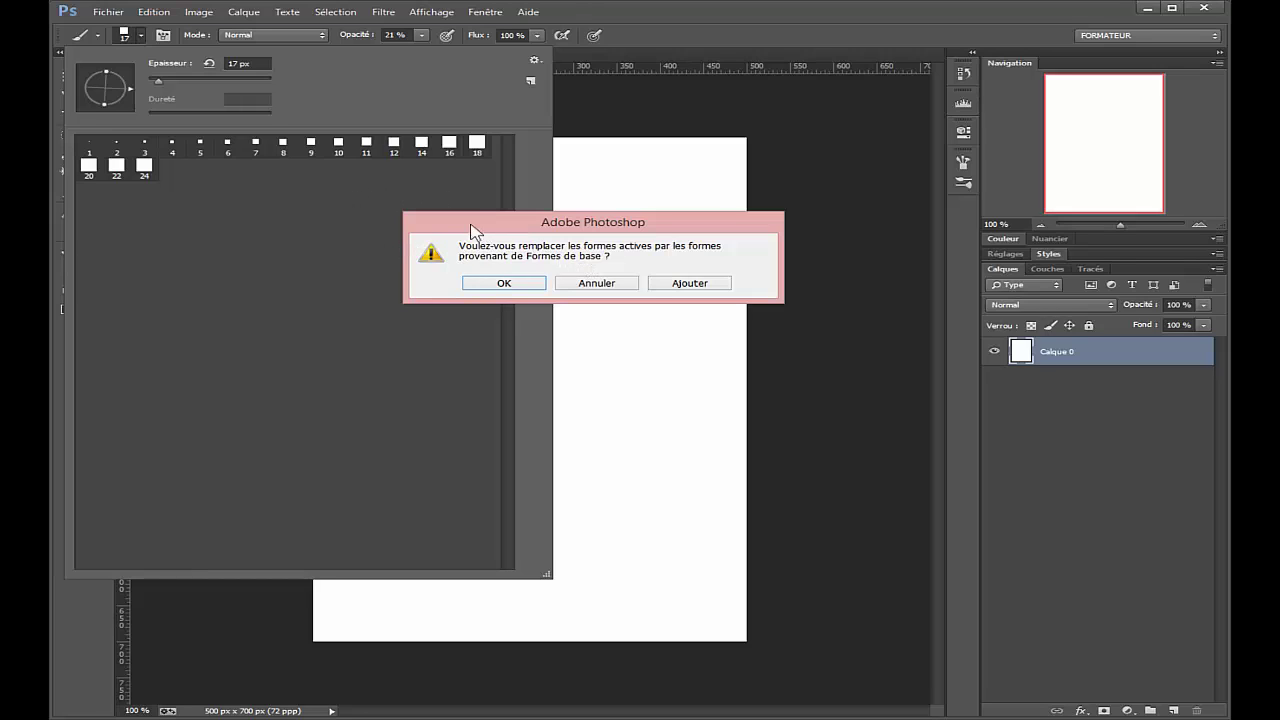
{"action": "left_click", "coordinate": [503, 283]}
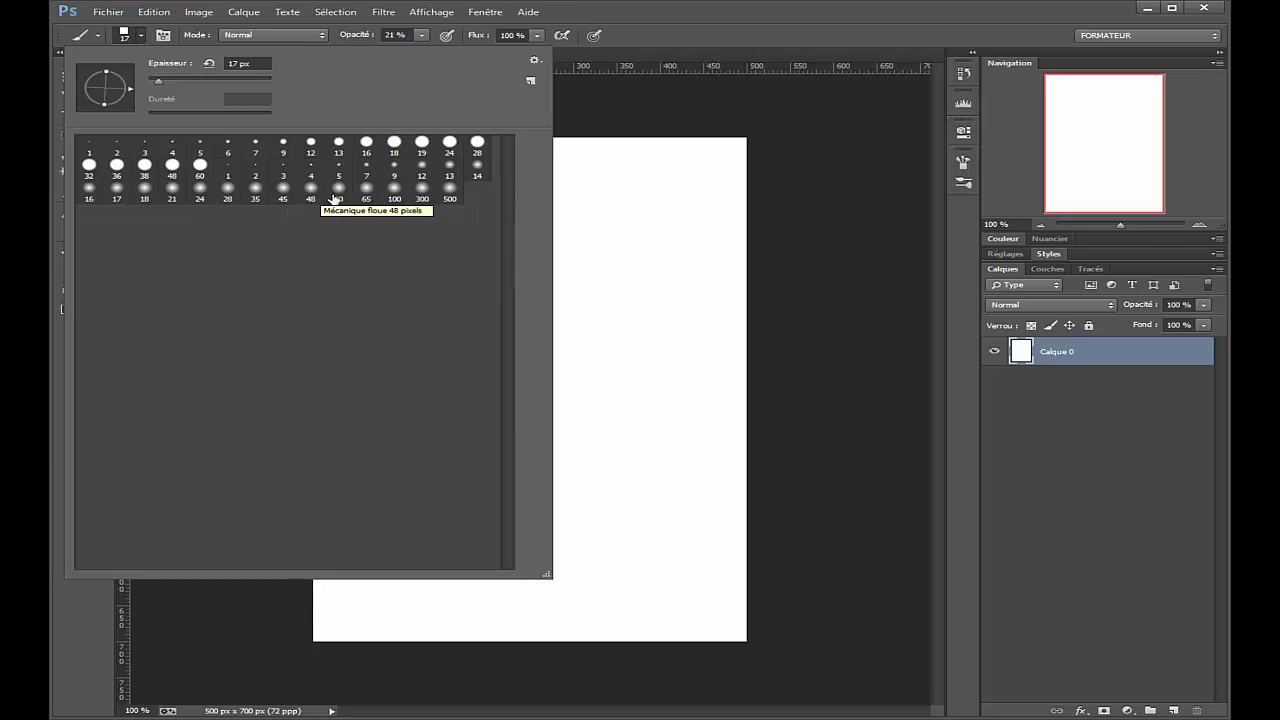
{"action": "left_click", "coordinate": [203, 170]}
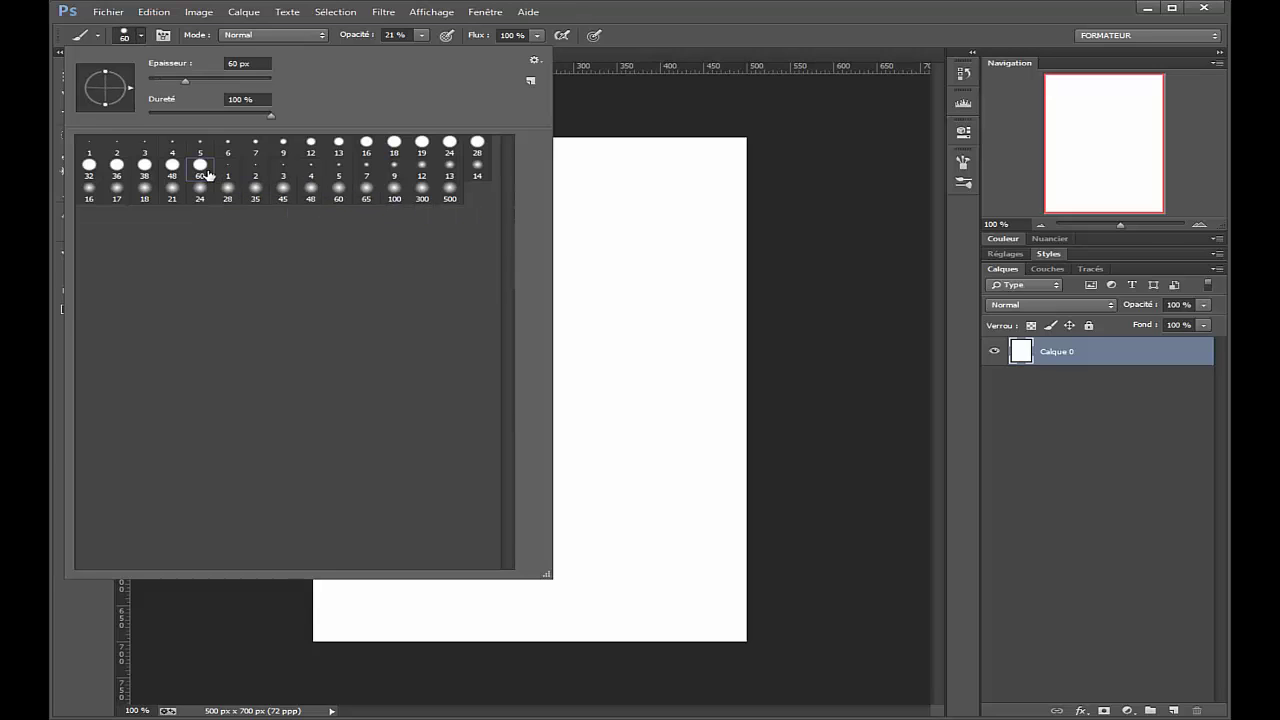
{"action": "left_click", "coordinate": [677, 41]}
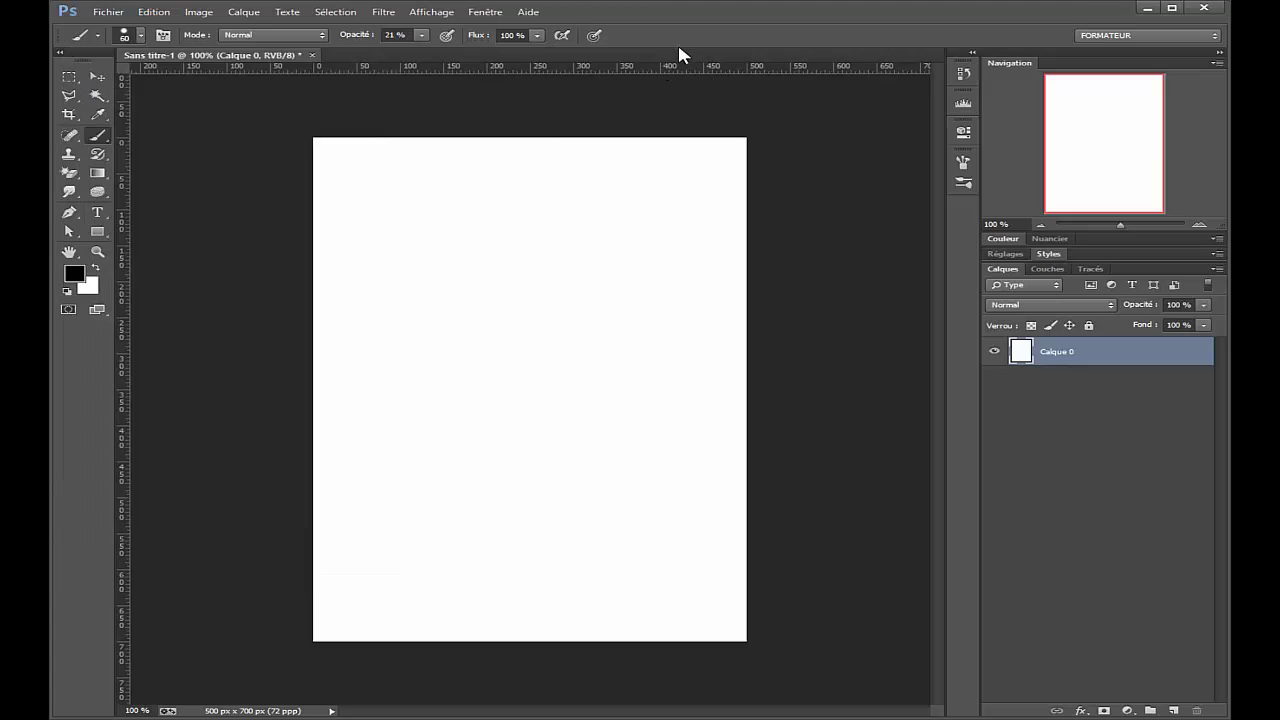
Paint two overlapping translucent strokes across the upper part of the canvas at 21 % opacity.
{"action": "mouse_move", "coordinate": [340, 205]}
{"action": "left_mouse_down"}
{"action": "mouse_move", "coordinate": [763, 223]}
{"action": "mouse_move", "coordinate": [360, 219]}
{"action": "mouse_move", "coordinate": [731, 220]}
{"action": "mouse_move", "coordinate": [366, 218]}
{"action": "left_mouse_up"}
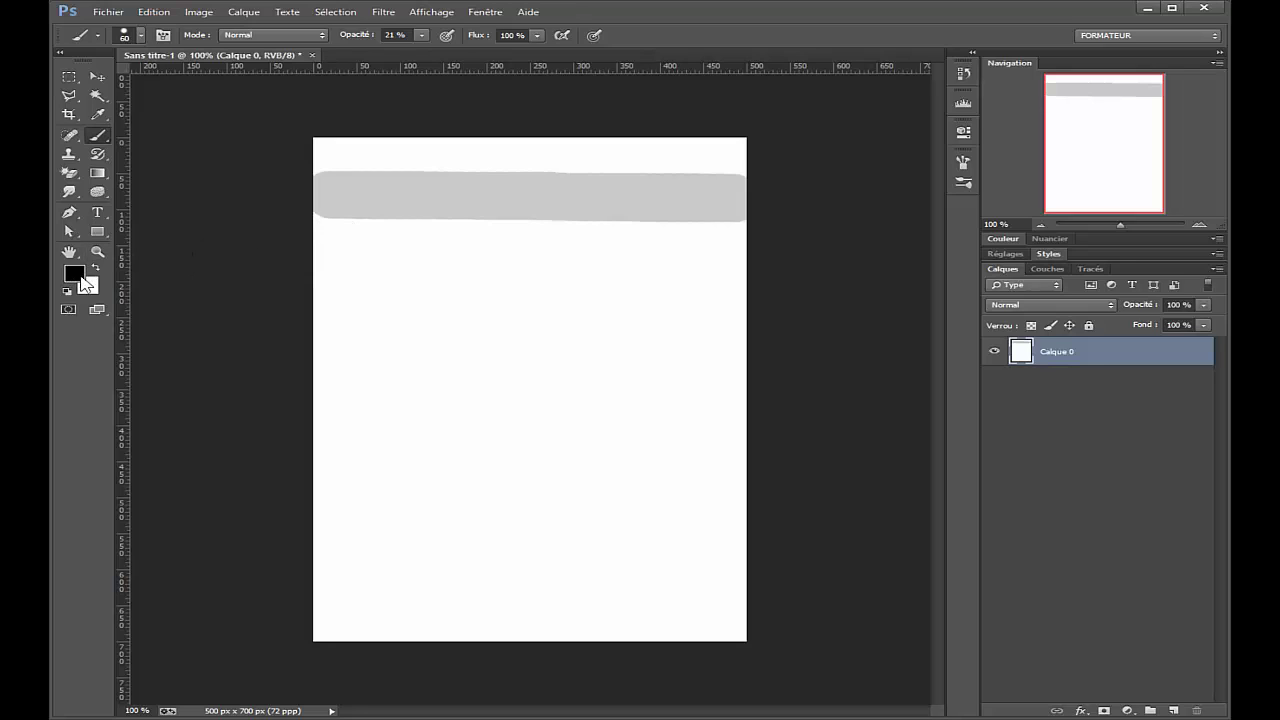
{"action": "left_click", "coordinate": [347, 181]}
{"action": "mouse_move", "coordinate": [565, 202]}
{"action": "left_mouse_down"}
{"action": "mouse_move", "coordinate": [670, 200]}
{"action": "mouse_move", "coordinate": [435, 202]}
{"action": "mouse_move", "coordinate": [800, 208]}
{"action": "mouse_move", "coordinate": [502, 210]}
{"action": "left_mouse_up"}
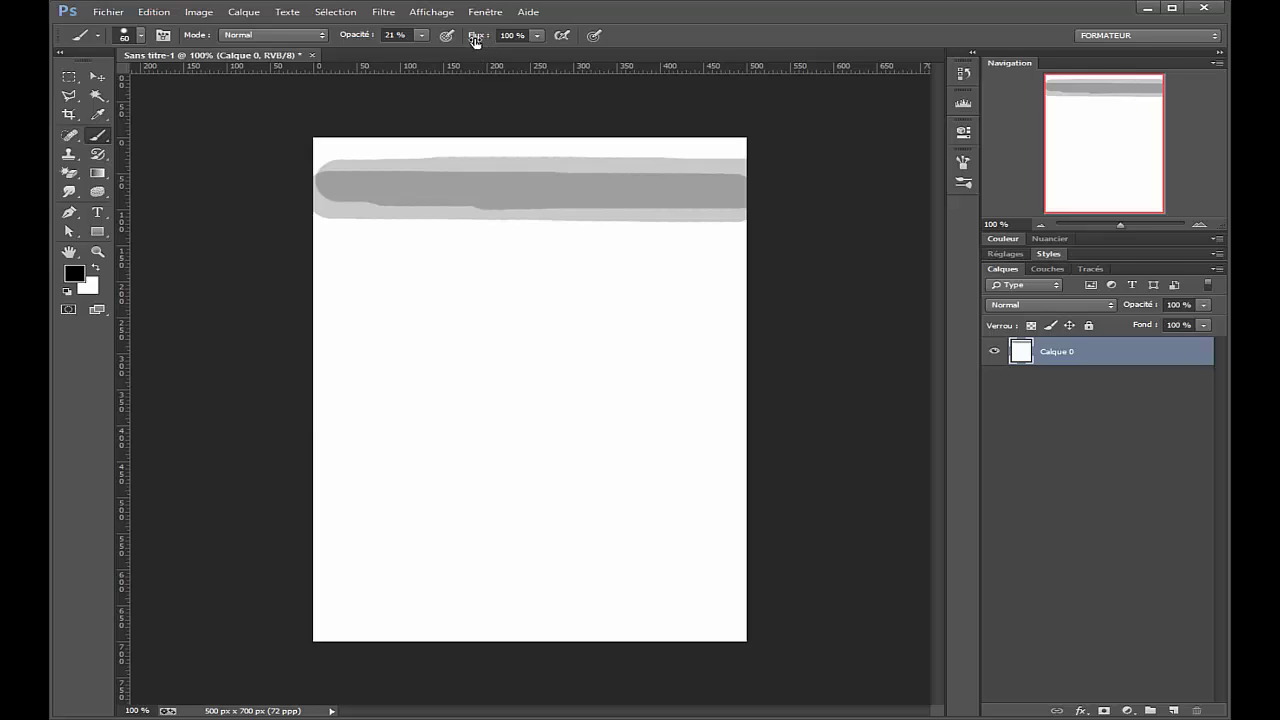
Raise the brush opacity to 100 % and paint a solid black band across the canvas below the grey strokes.
{"action": "key", "text": "0"}
{"action": "left_click_drag", "start_coordinate": [322, 313], "coordinate": [548, 313]}
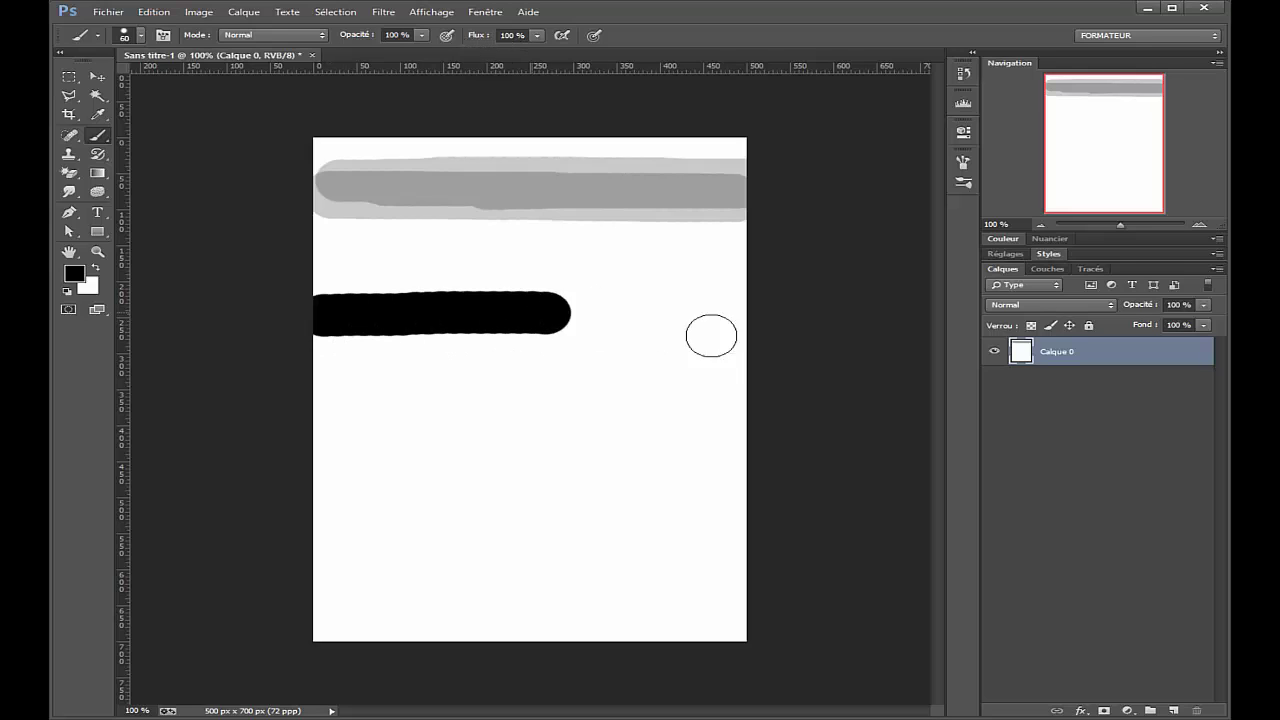
{"action": "left_click", "coordinate": [770, 330], "text": "shift"}
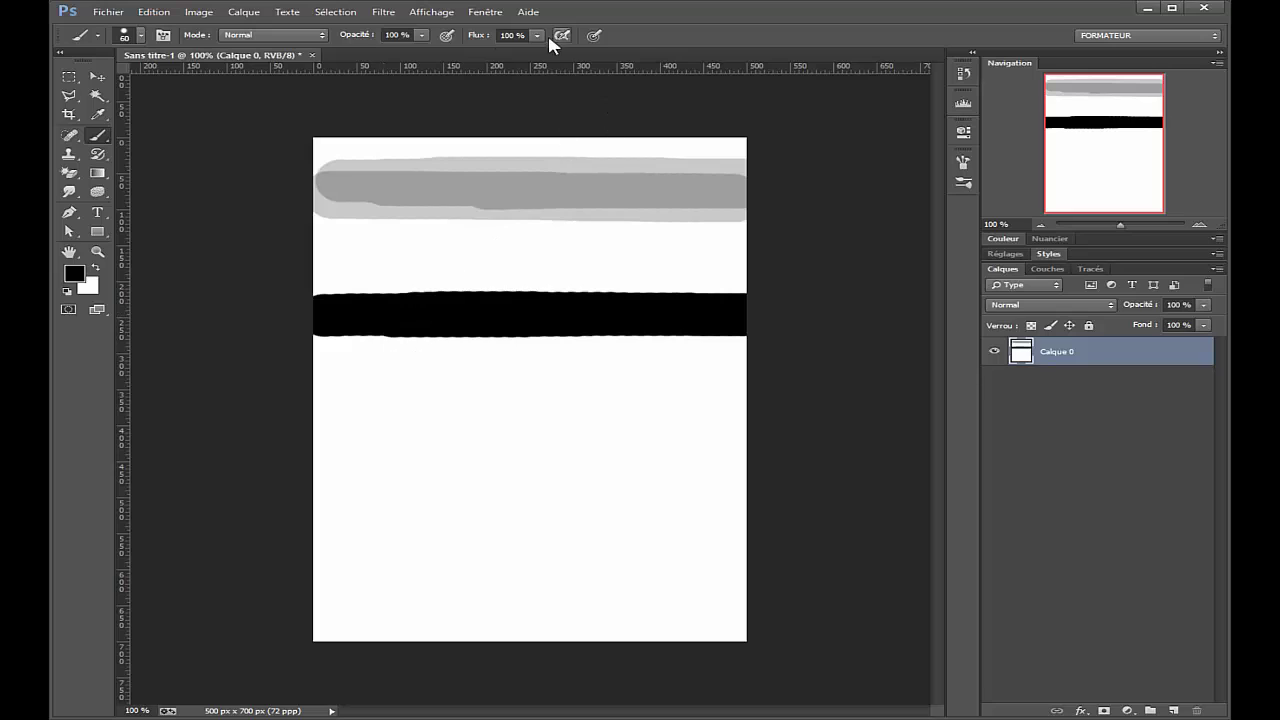
Lower the brush flow, paint an overlapping stroke below the solid black band, and restore the flow to 100 %.
{"action": "mouse_move", "coordinate": [492, 43]}
{"action": "left_mouse_down"}
{"action": "mouse_move", "coordinate": [403, 45]}
{"action": "mouse_move", "coordinate": [420, 46]}
{"action": "left_mouse_up"}
{"action": "mouse_move", "coordinate": [340, 420]}
{"action": "left_mouse_down"}
{"action": "mouse_move", "coordinate": [691, 443]}
{"action": "mouse_move", "coordinate": [344, 430]}
{"action": "mouse_move", "coordinate": [446, 456]}
{"action": "mouse_move", "coordinate": [673, 458]}
{"action": "mouse_move", "coordinate": [710, 433]}
{"action": "left_mouse_up"}
{"action": "key", "text": "shift+0"}
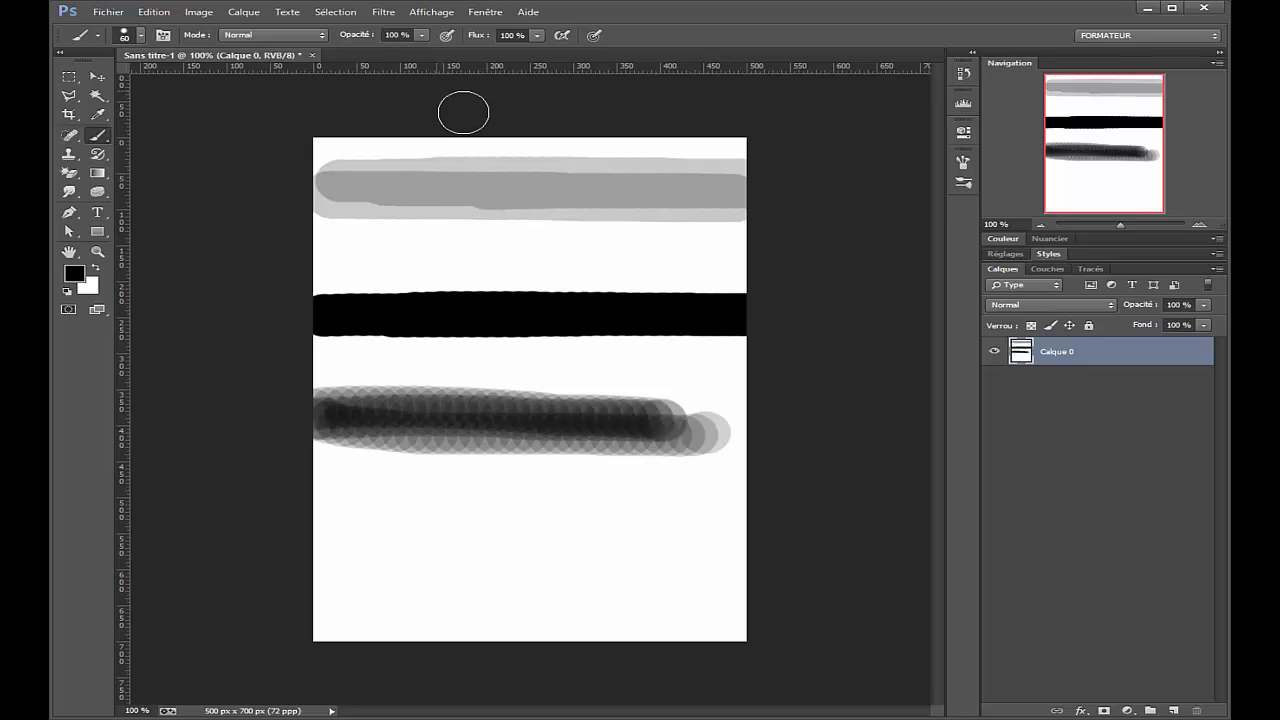
In the brush settings, choose the hard round 48 px tip and set its size to 93 px and spacing to 35 %.
{"action": "left_click", "coordinate": [485, 13]}
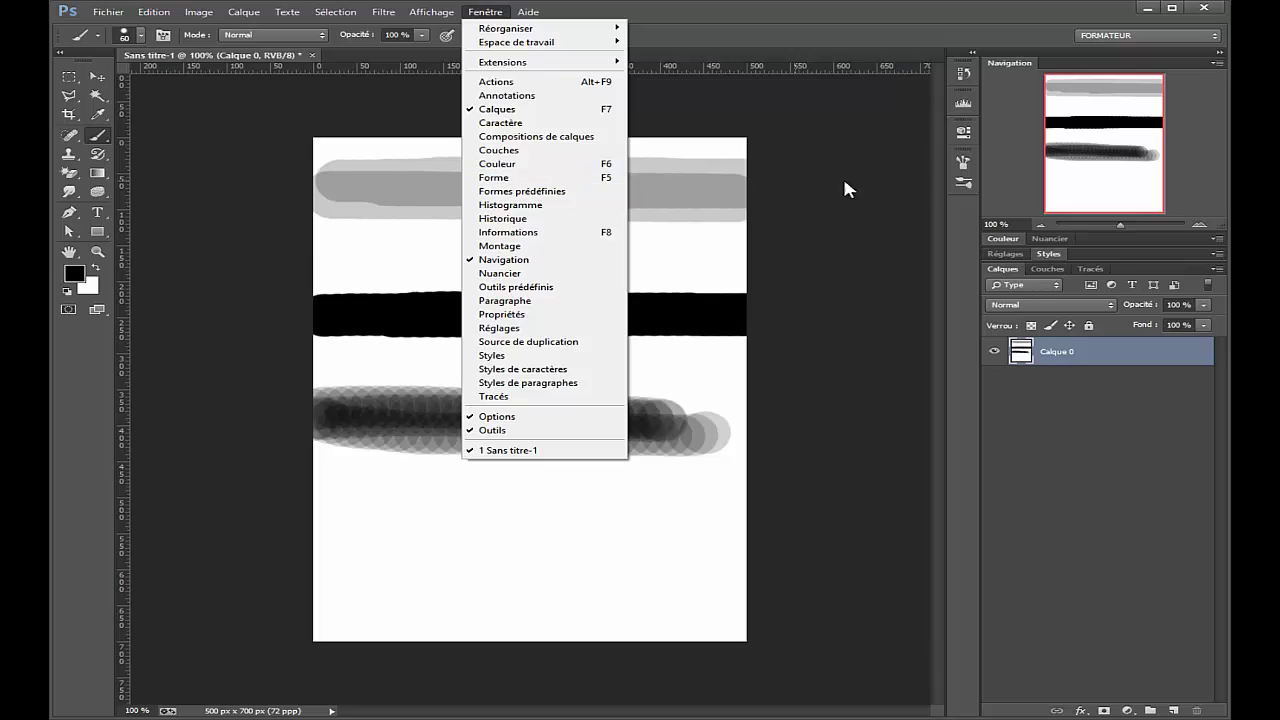
{"action": "left_click", "coordinate": [963, 163]}
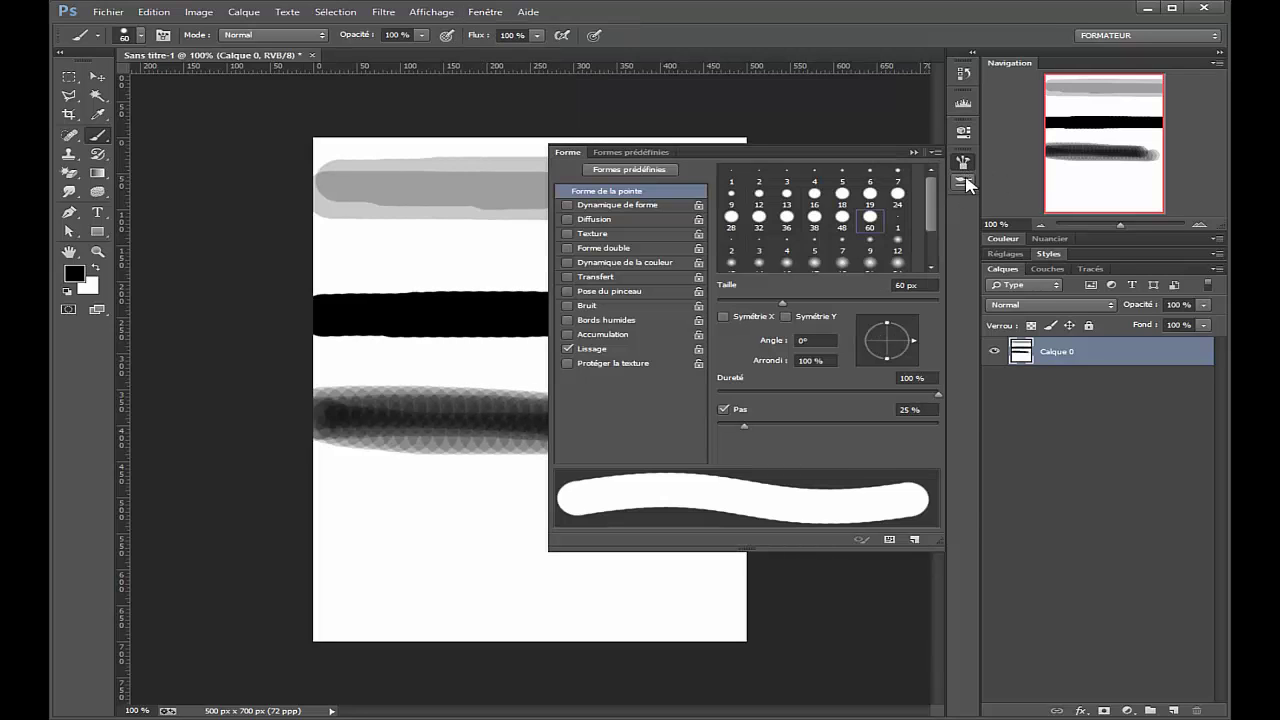
{"action": "left_click", "coordinate": [853, 221]}
{"action": "scroll", "coordinate": [931, 202], "scroll_direction": "down", "scroll_amount": 2}
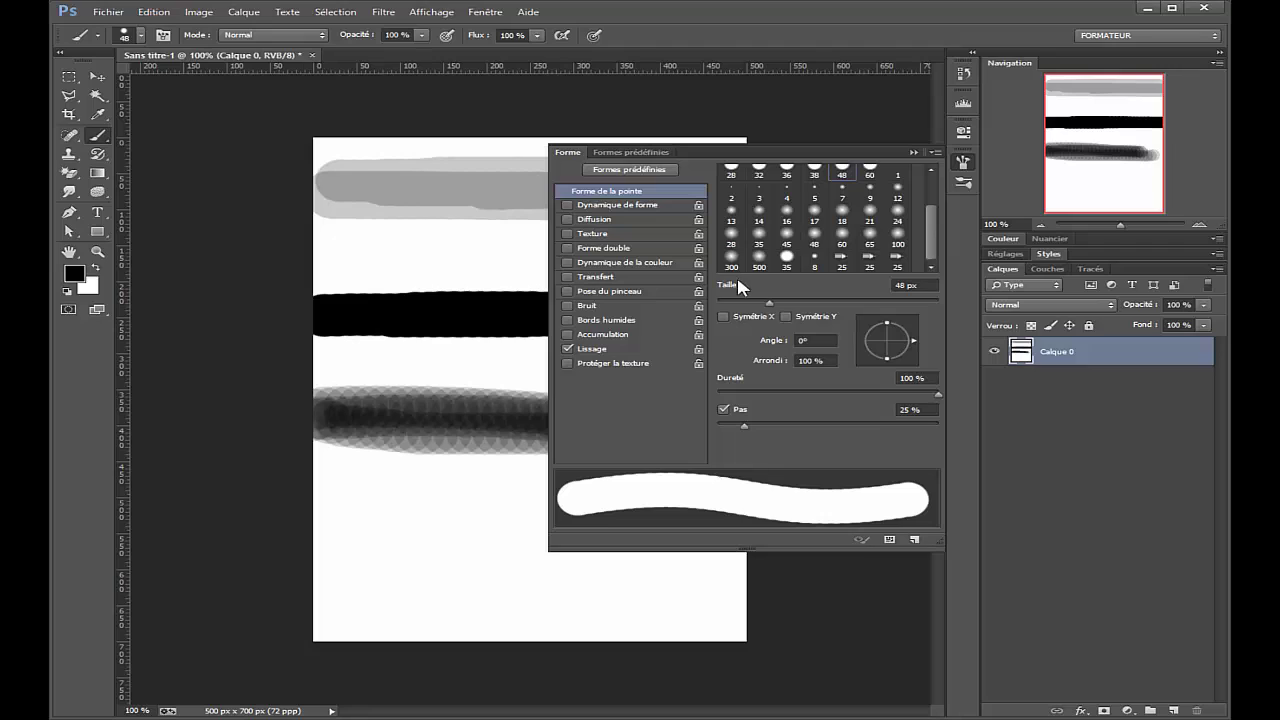
{"action": "left_click_drag", "start_coordinate": [735, 287], "coordinate": [774, 290]}
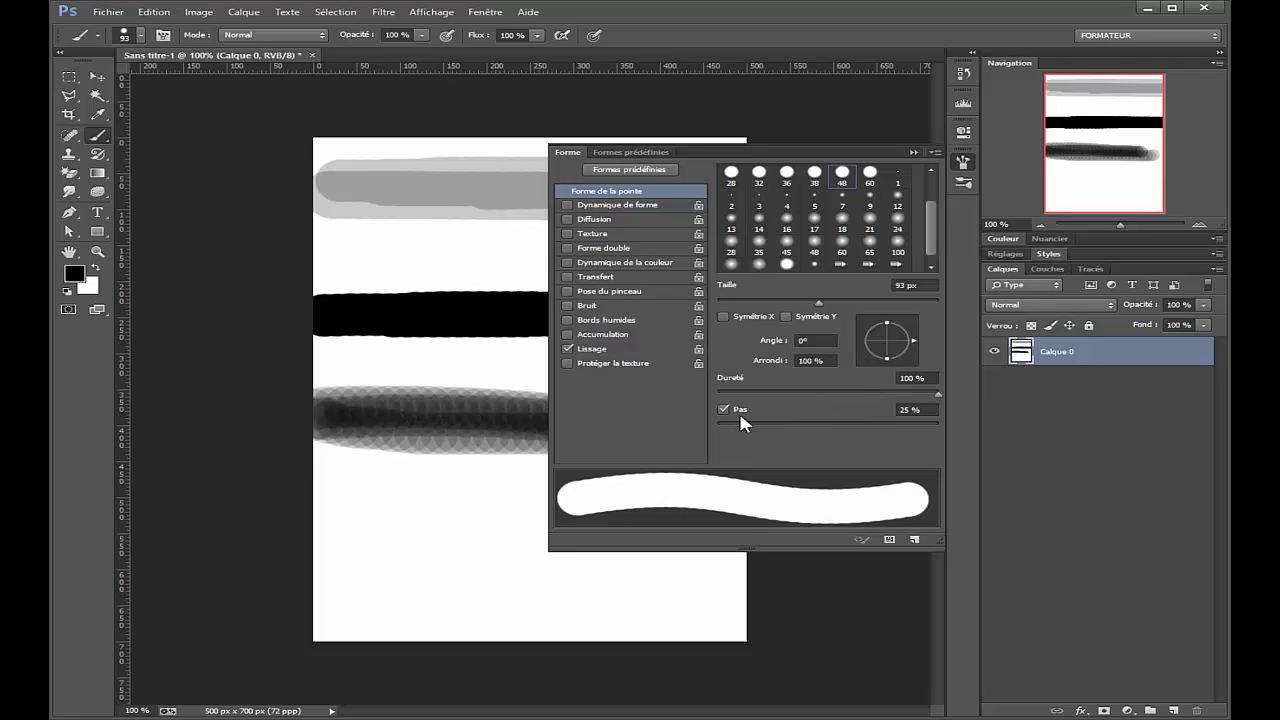
{"action": "left_click_drag", "start_coordinate": [745, 423], "coordinate": [897, 423]}
{"action": "mouse_move", "coordinate": [782, 430]}
{"action": "left_mouse_down"}
{"action": "mouse_move", "coordinate": [721, 420]}
{"action": "mouse_move", "coordinate": [754, 424]}
{"action": "left_mouse_up"}
{"action": "left_click_drag", "start_coordinate": [931, 224], "coordinate": [935, 235]}
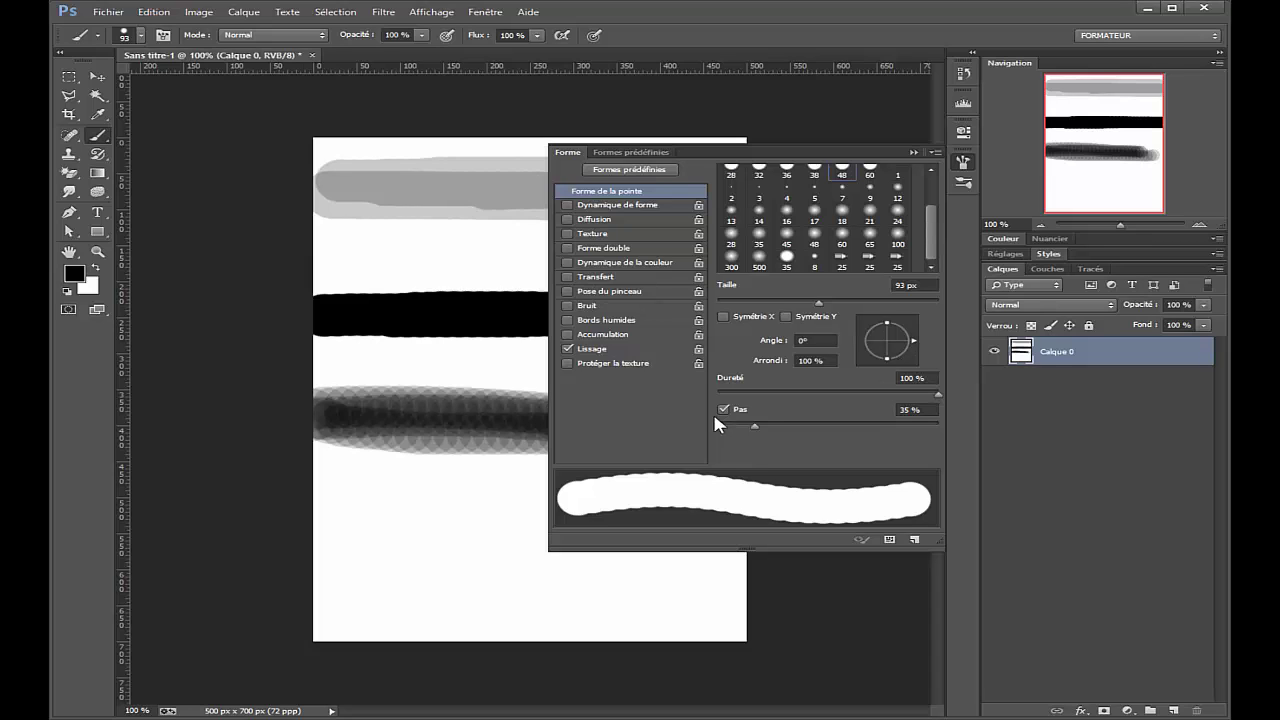
Enable shape dynamics with 76 % size variation, 27 % angle variation and 26 % roundness variation.
{"action": "left_click", "coordinate": [588, 206]}
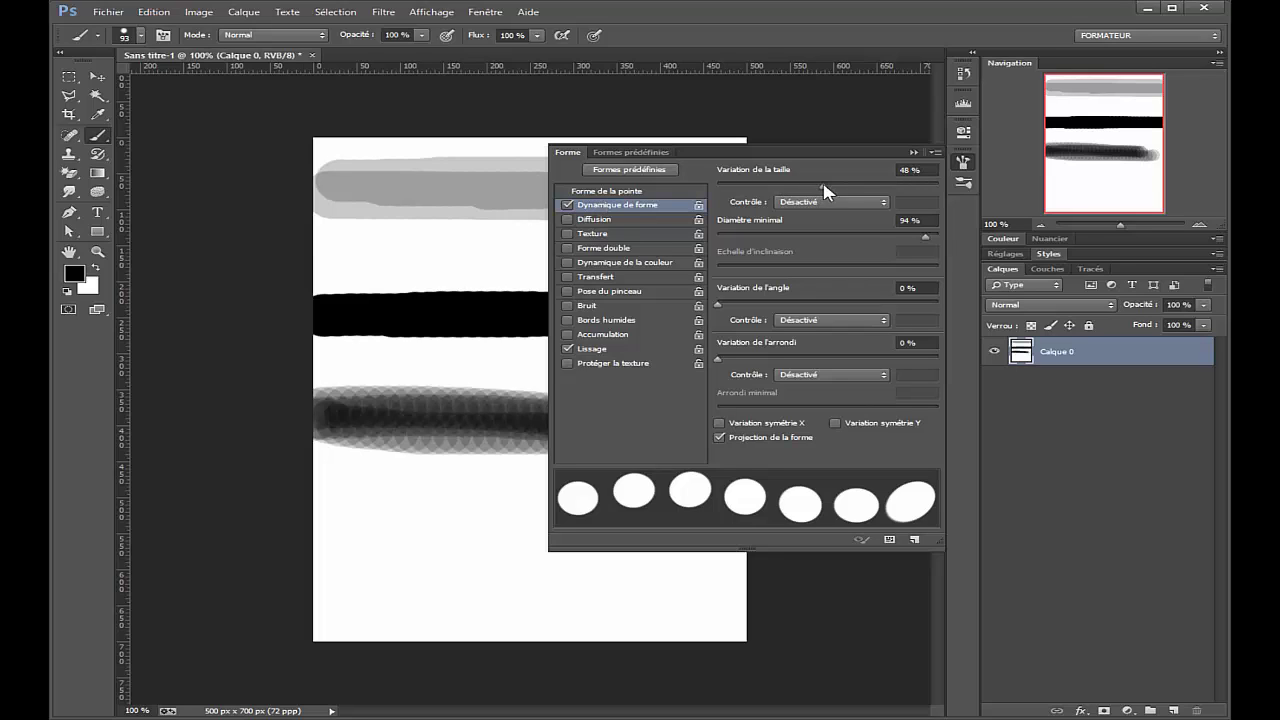
{"action": "mouse_move", "coordinate": [820, 192]}
{"action": "left_mouse_down"}
{"action": "mouse_move", "coordinate": [803, 194]}
{"action": "mouse_move", "coordinate": [889, 192]}
{"action": "left_mouse_up"}
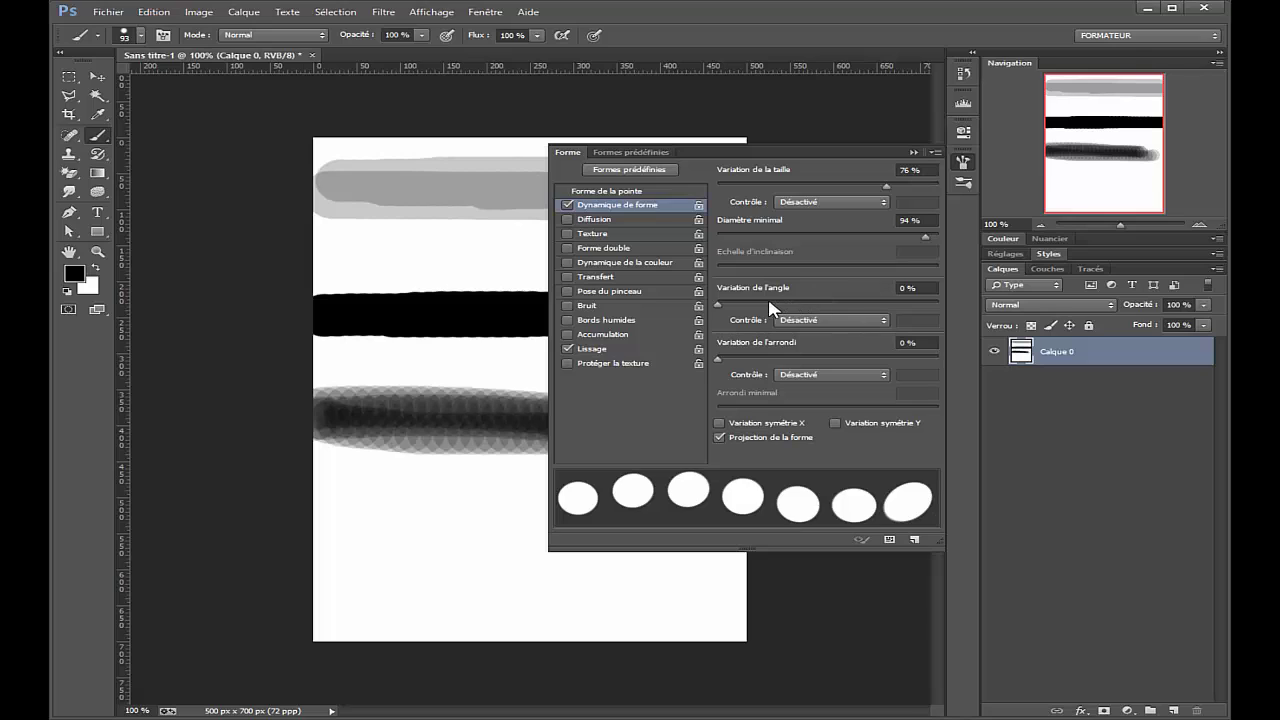
{"action": "mouse_move", "coordinate": [768, 310]}
{"action": "left_mouse_down"}
{"action": "mouse_move", "coordinate": [808, 306]}
{"action": "mouse_move", "coordinate": [780, 308]}
{"action": "left_mouse_up"}
{"action": "left_click_drag", "start_coordinate": [717, 357], "coordinate": [776, 357]}
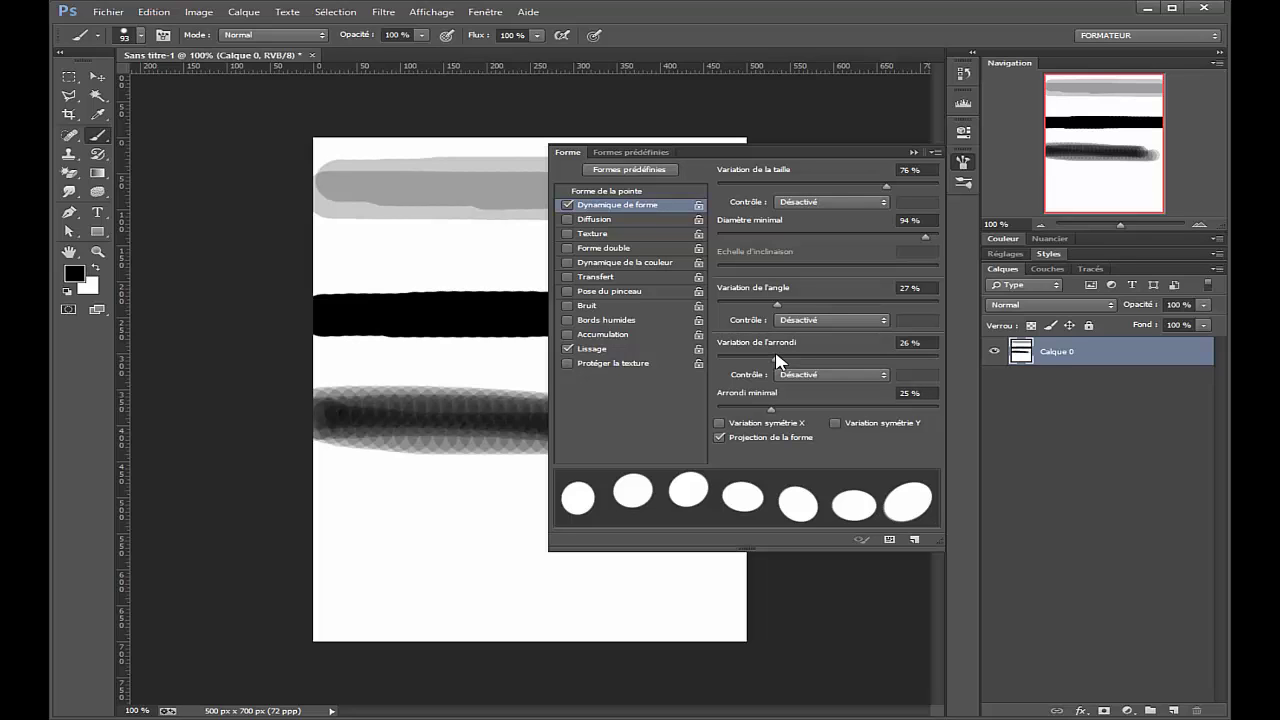
Rotate the brush tip to -54°, set its hardness to 85 %, and save it as a new brush preset that captures its size.
{"action": "left_click", "coordinate": [610, 190]}
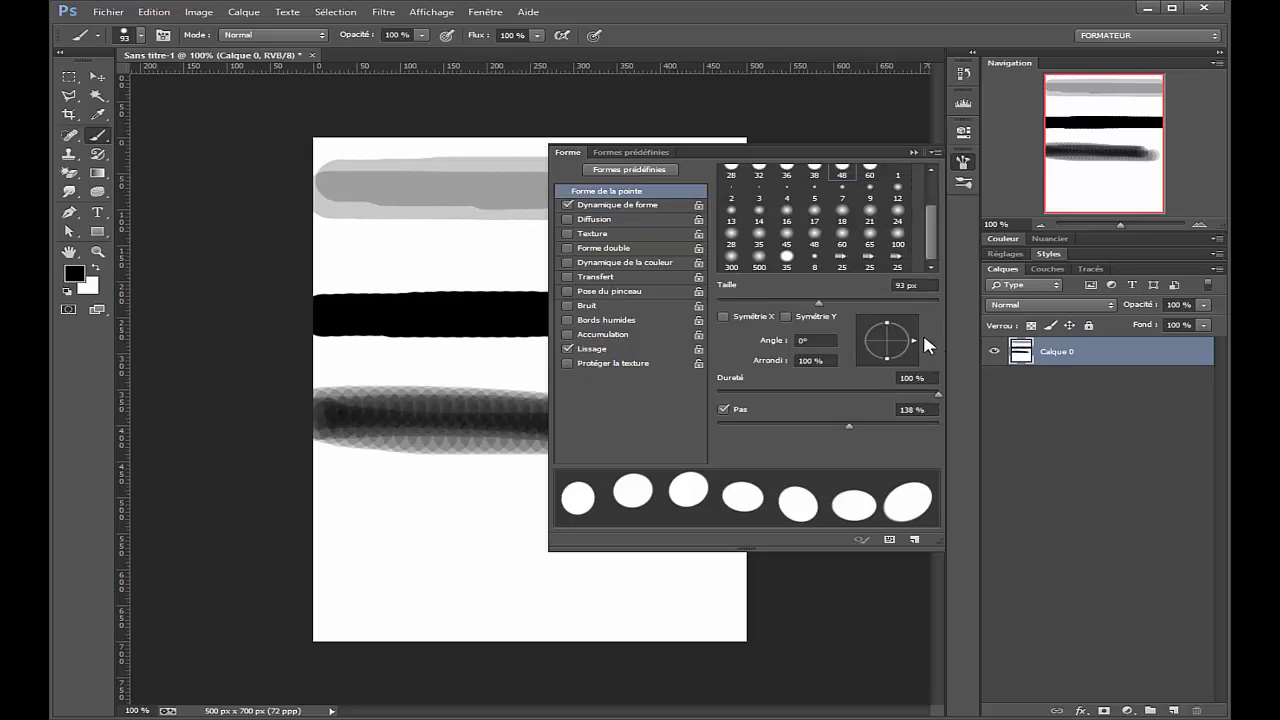
{"action": "mouse_move", "coordinate": [907, 341]}
{"action": "left_mouse_down"}
{"action": "mouse_move", "coordinate": [891, 362]}
{"action": "mouse_move", "coordinate": [897, 350]}
{"action": "mouse_move", "coordinate": [903, 396]}
{"action": "mouse_move", "coordinate": [865, 394]}
{"action": "mouse_move", "coordinate": [905, 398]}
{"action": "left_mouse_up"}
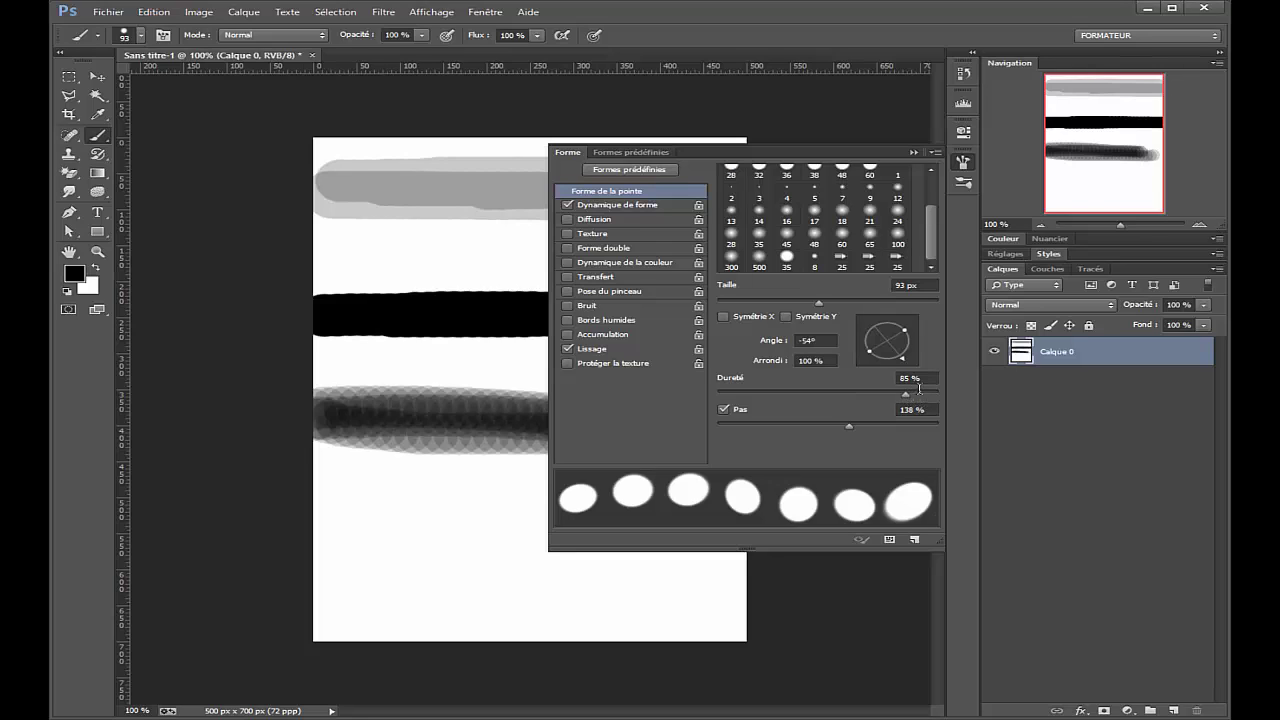
{"action": "left_click", "coordinate": [914, 540]}
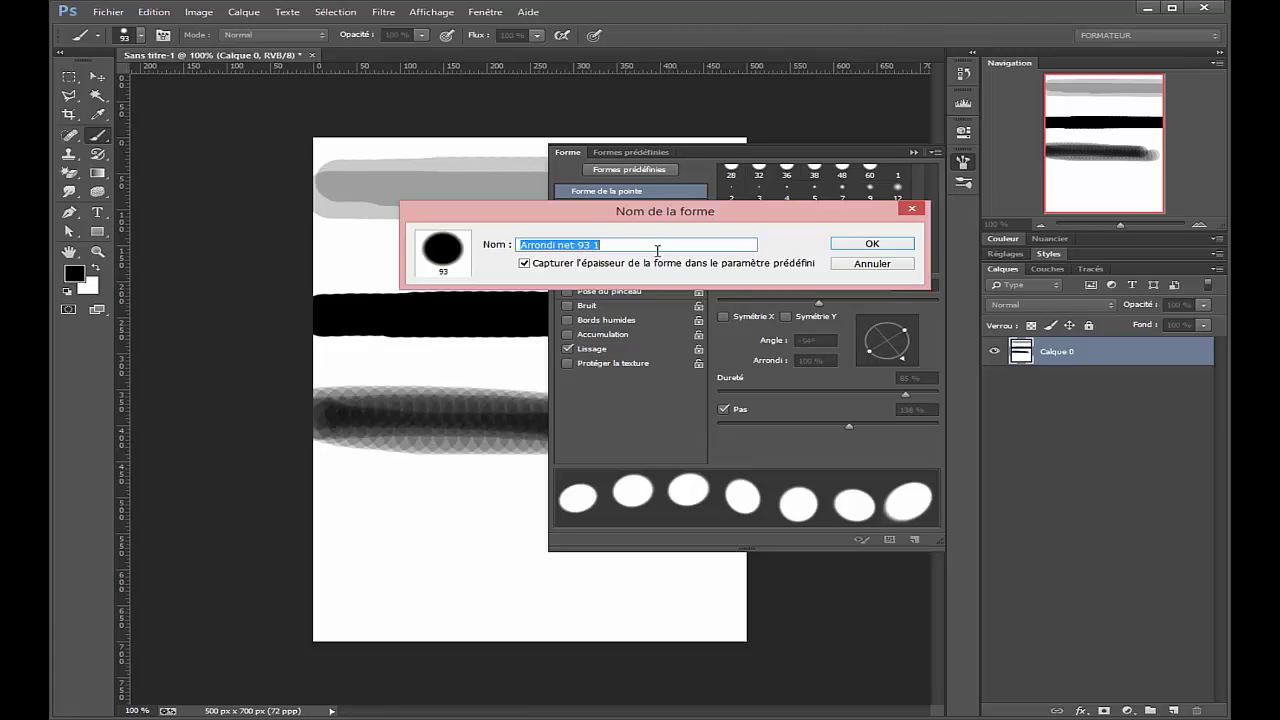
{"action": "left_click", "coordinate": [897, 248]}
{"action": "left_click_drag", "start_coordinate": [934, 220], "coordinate": [932, 237]}
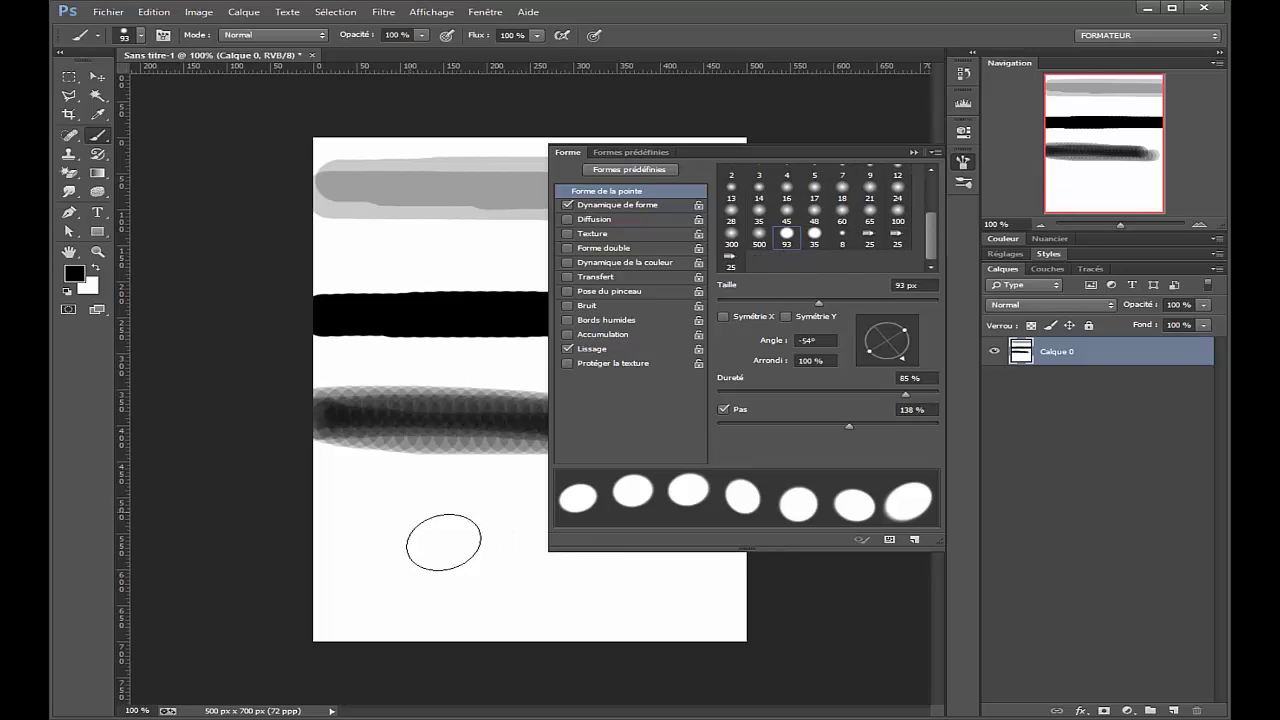
Stamp several black dabs with the saved 93 px brush below the strokes on the canvas.
{"action": "left_click", "coordinate": [382, 503]}
{"action": "left_click", "coordinate": [469, 534]}
{"action": "left_click", "coordinate": [520, 513]}
{"action": "left_click", "coordinate": [626, 537]}
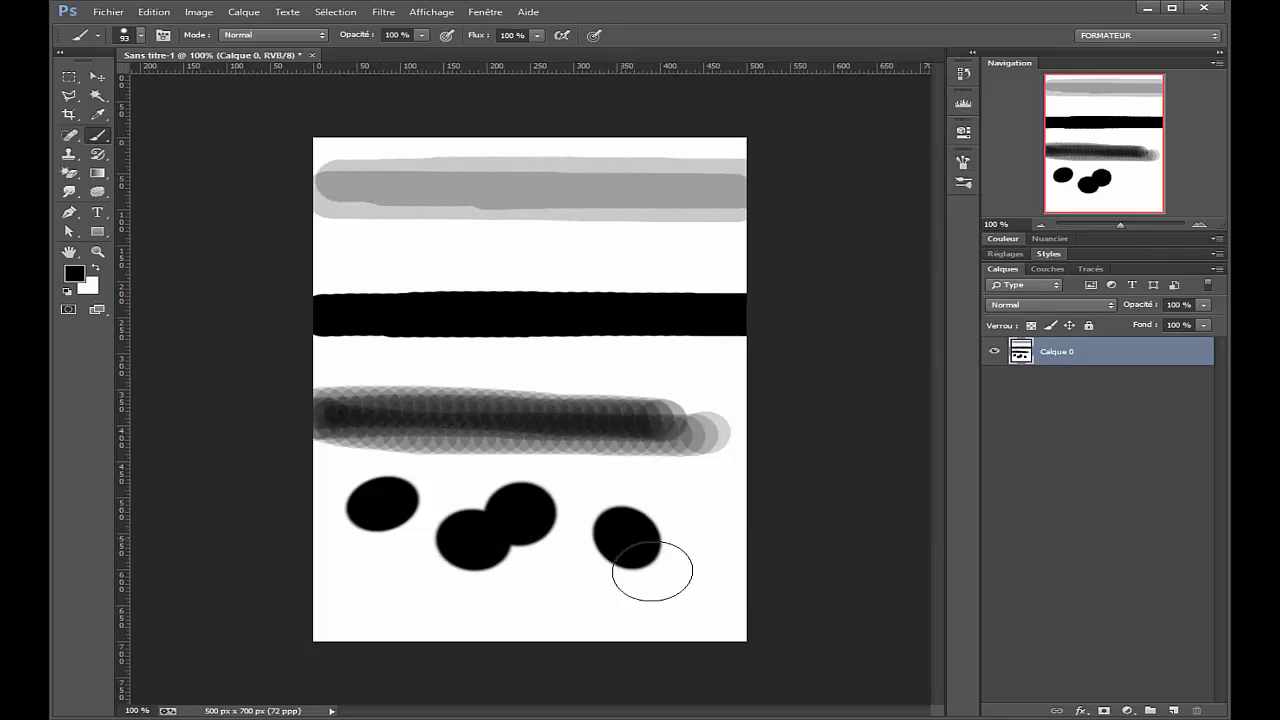
{"action": "left_click", "coordinate": [473, 558]}
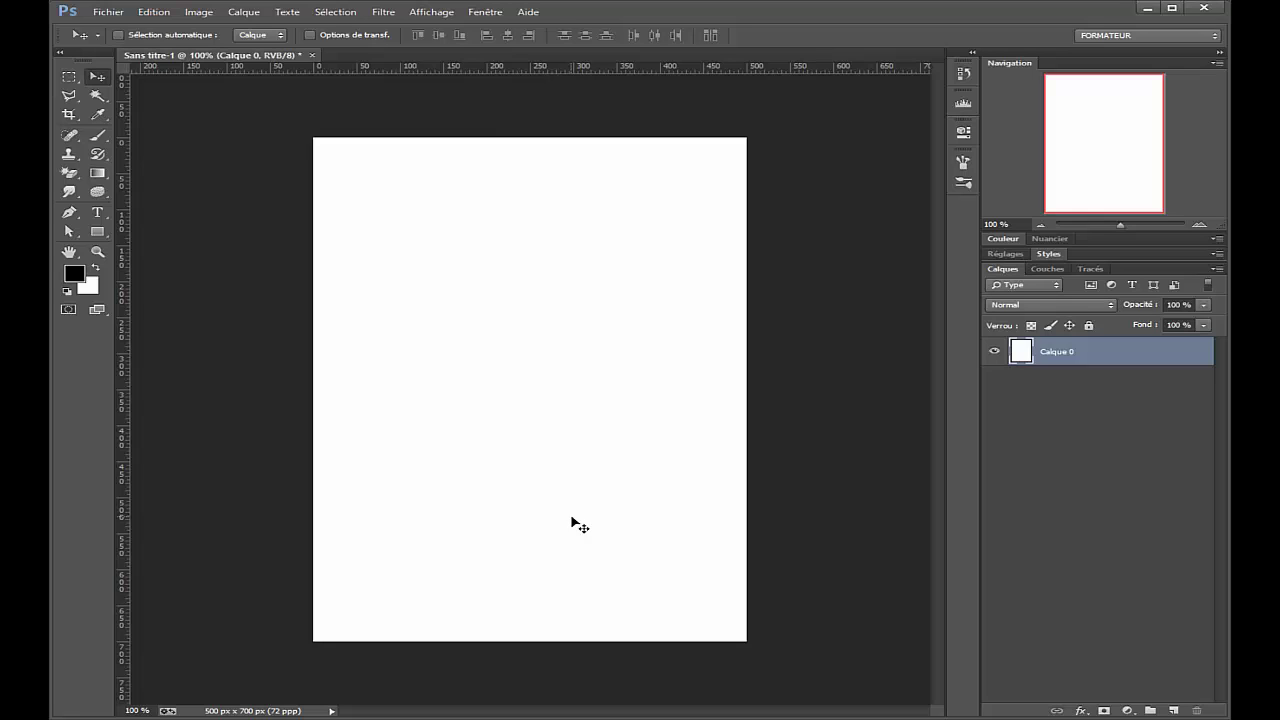
Paint a simple television with the square 14 px brush: a rectangular outline with two slanted antennas on top.
{"action": "key", "text": "b"}
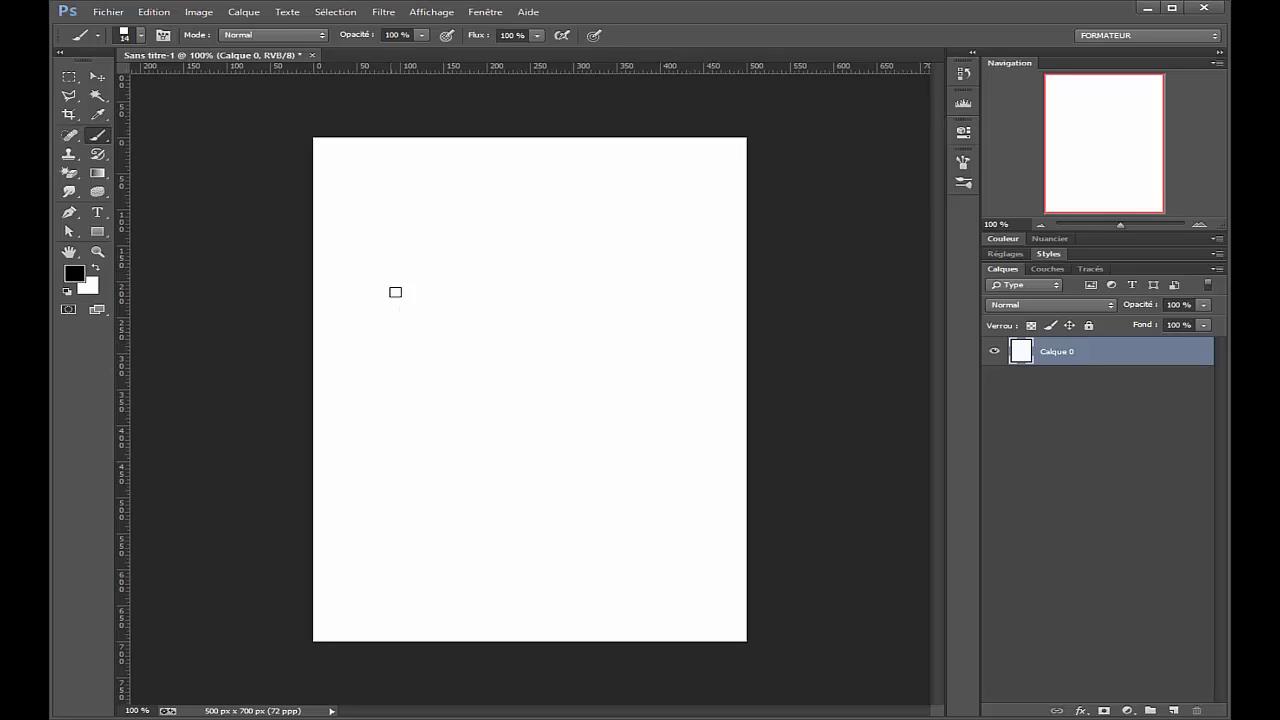
{"action": "mouse_move", "coordinate": [374, 276]}
{"action": "left_mouse_down"}
{"action": "mouse_move", "coordinate": [381, 358]}
{"action": "mouse_move", "coordinate": [503, 349]}
{"action": "left_mouse_up"}
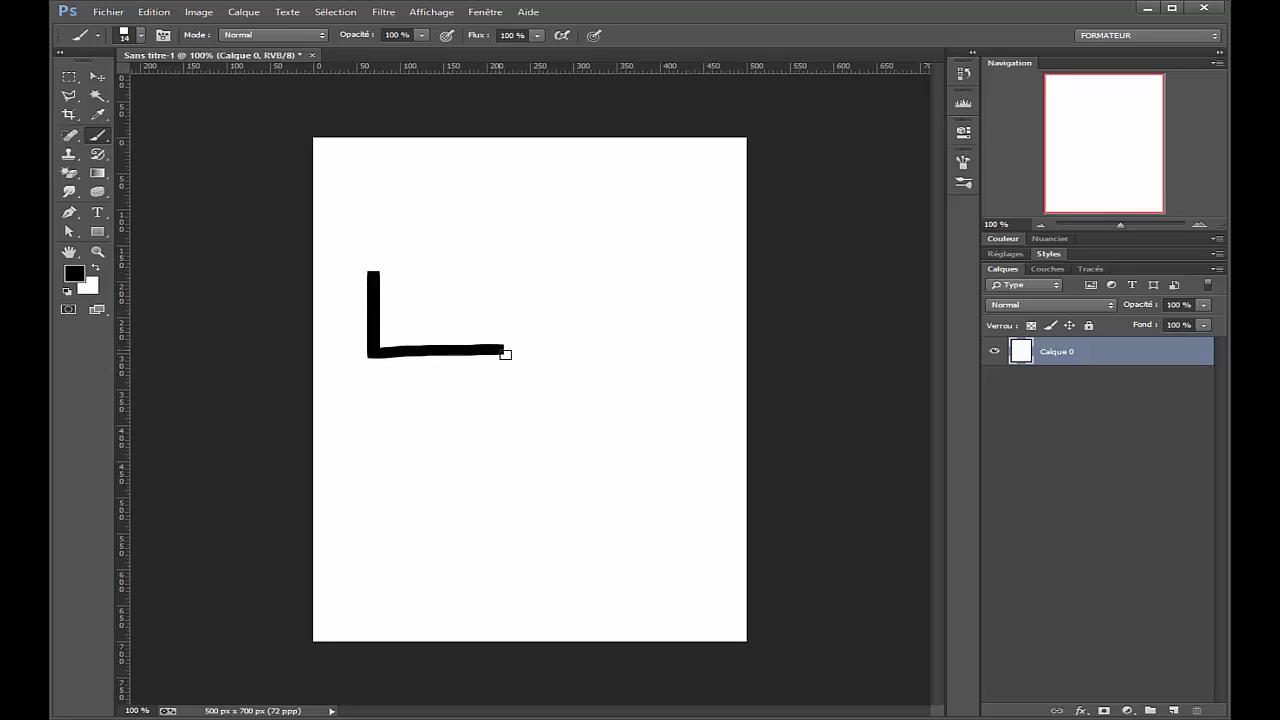
{"action": "mouse_move", "coordinate": [378, 280]}
{"action": "left_mouse_down"}
{"action": "mouse_move", "coordinate": [522, 280]}
{"action": "mouse_move", "coordinate": [515, 355]}
{"action": "left_mouse_up"}
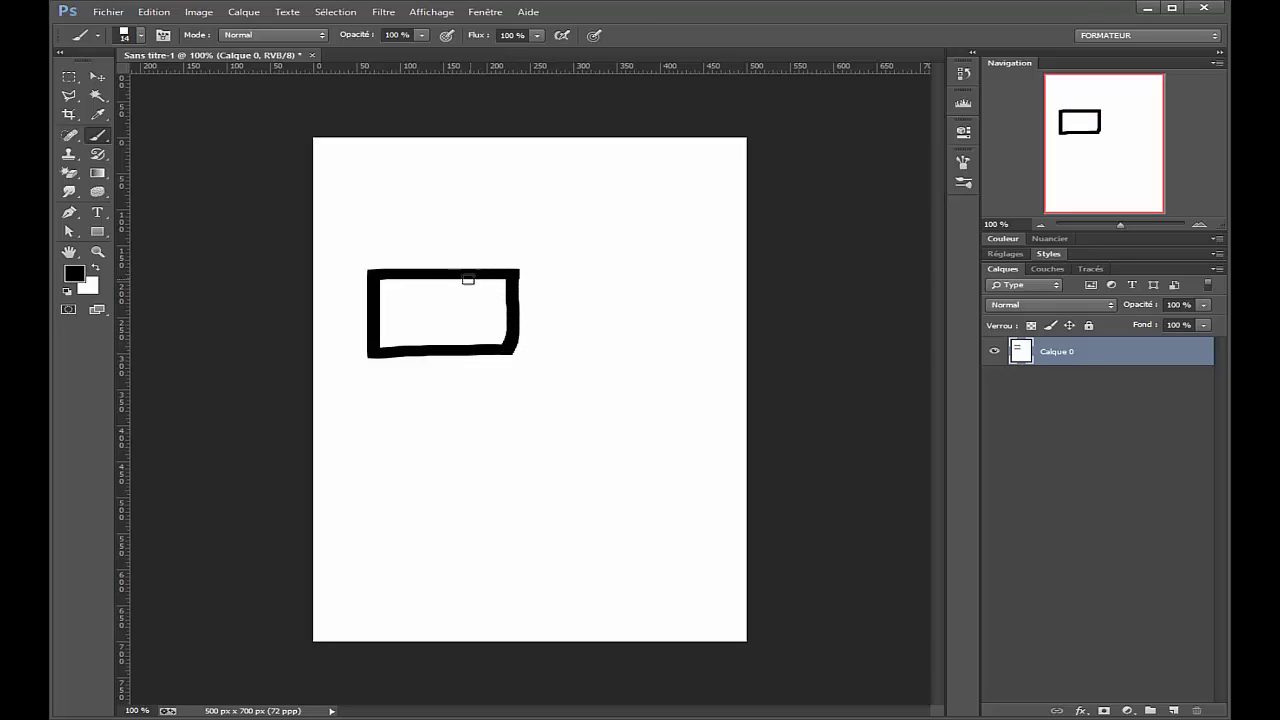
{"action": "left_click_drag", "start_coordinate": [438, 275], "coordinate": [384, 216]}
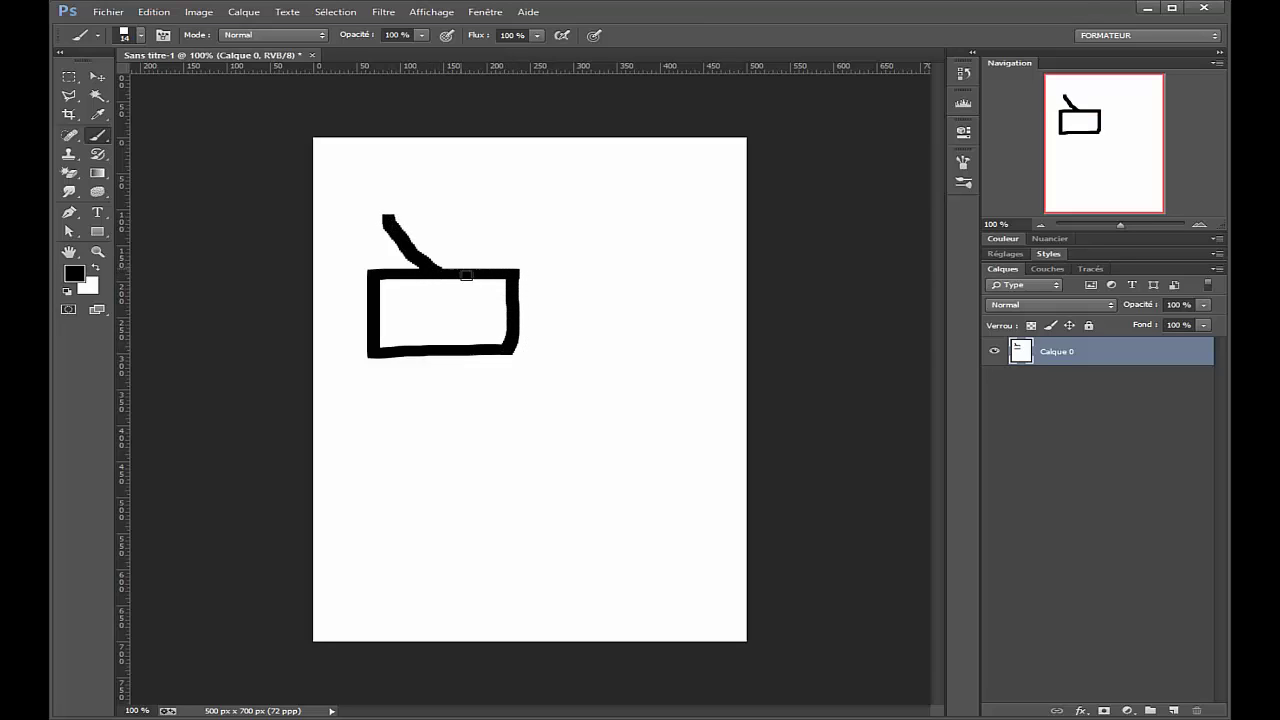
{"action": "left_click_drag", "start_coordinate": [444, 268], "coordinate": [518, 236]}
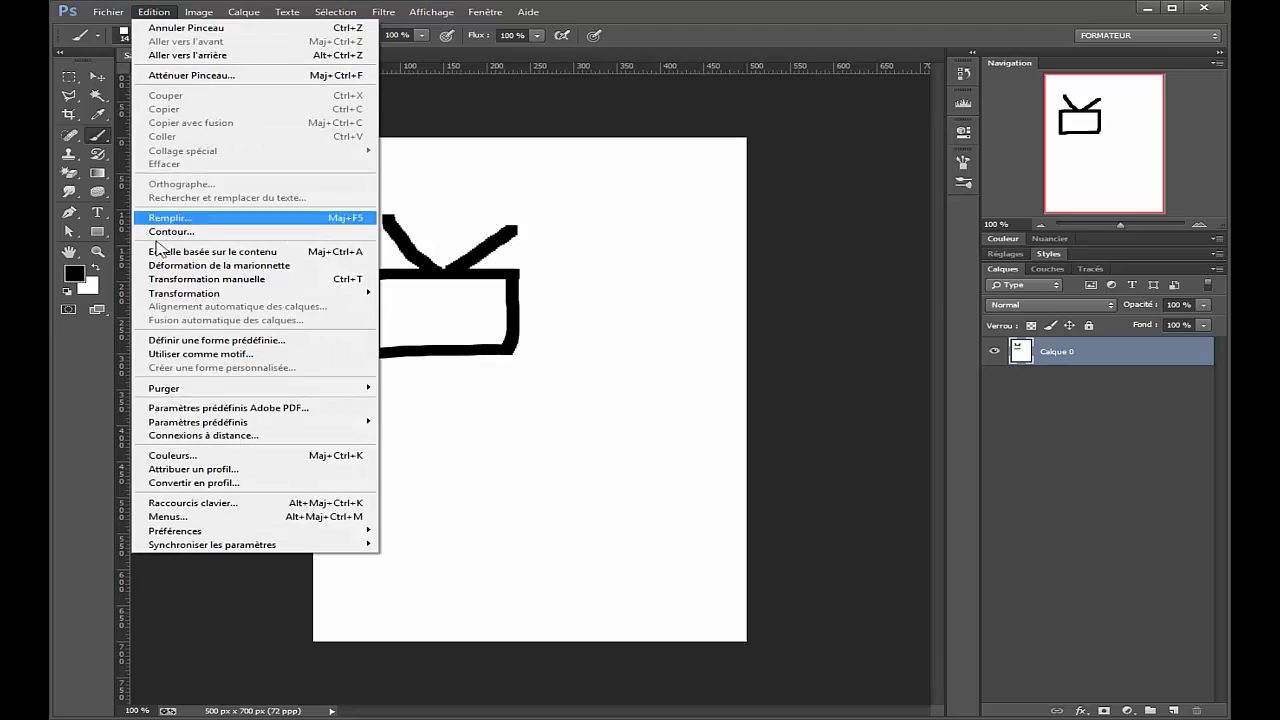
Define the television drawing as a brush preset named TV.
{"action": "left_click", "coordinate": [166, 340]}
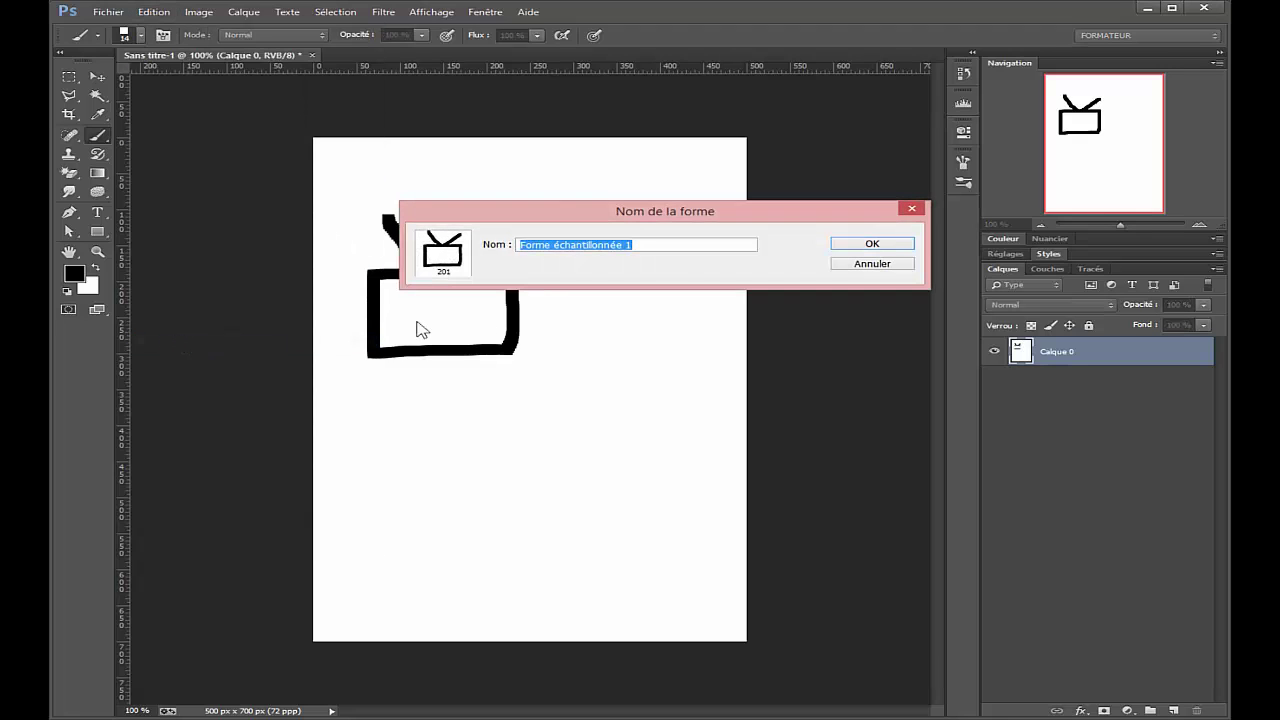
{"action": "type", "text": "TV"}
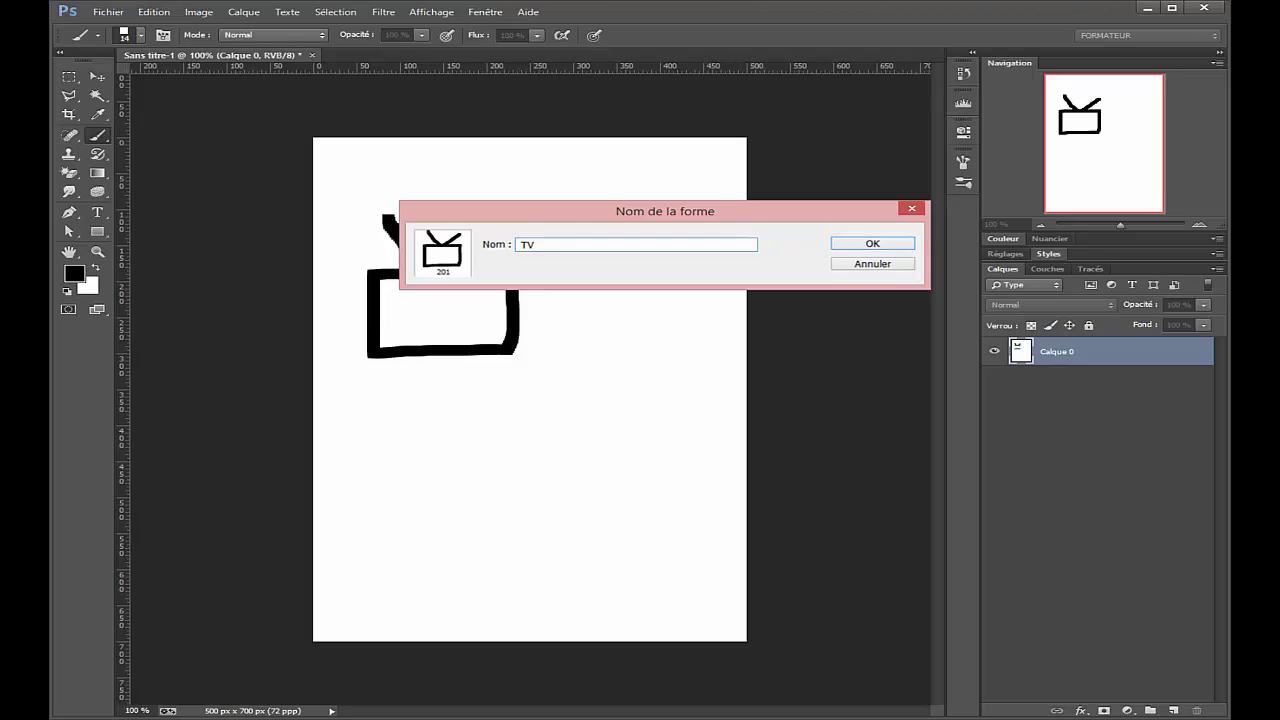
{"action": "key", "text": "Return"}
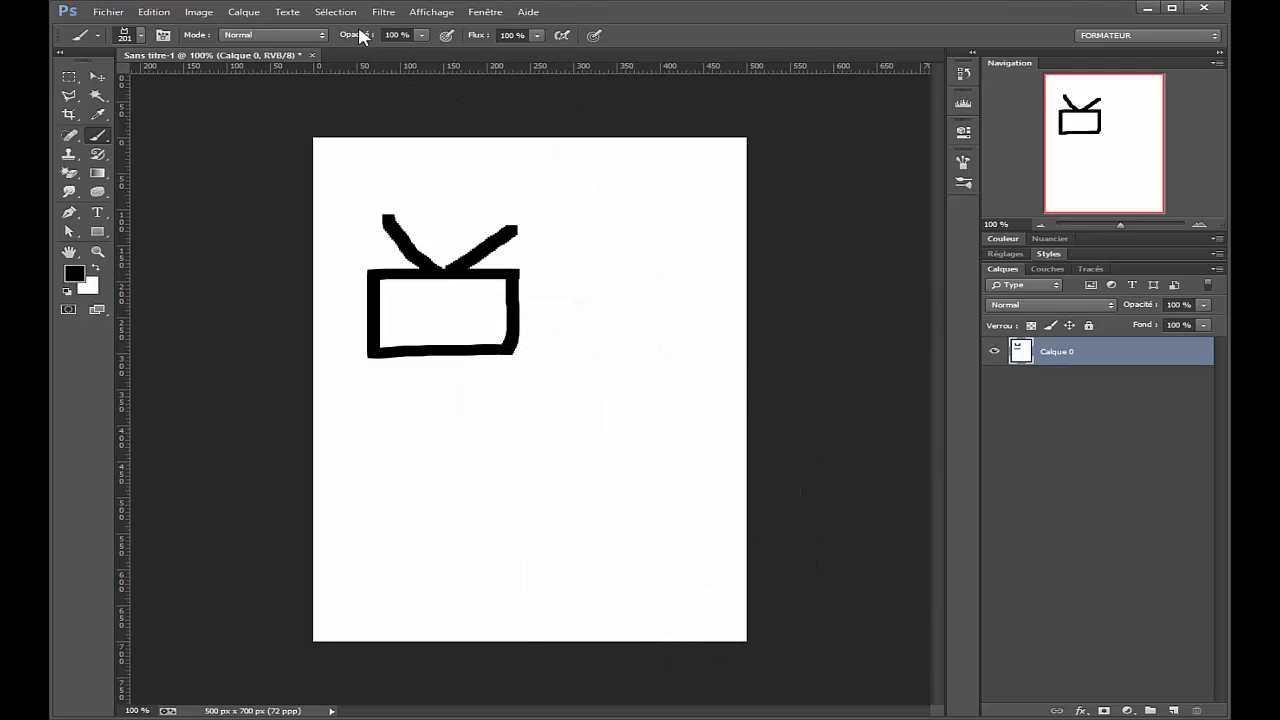
Set the TV brush's opacity to 78 % and its size to 44 px.
{"action": "left_click_drag", "start_coordinate": [362, 36], "coordinate": [343, 40]}
{"action": "right_click", "coordinate": [585, 470]}
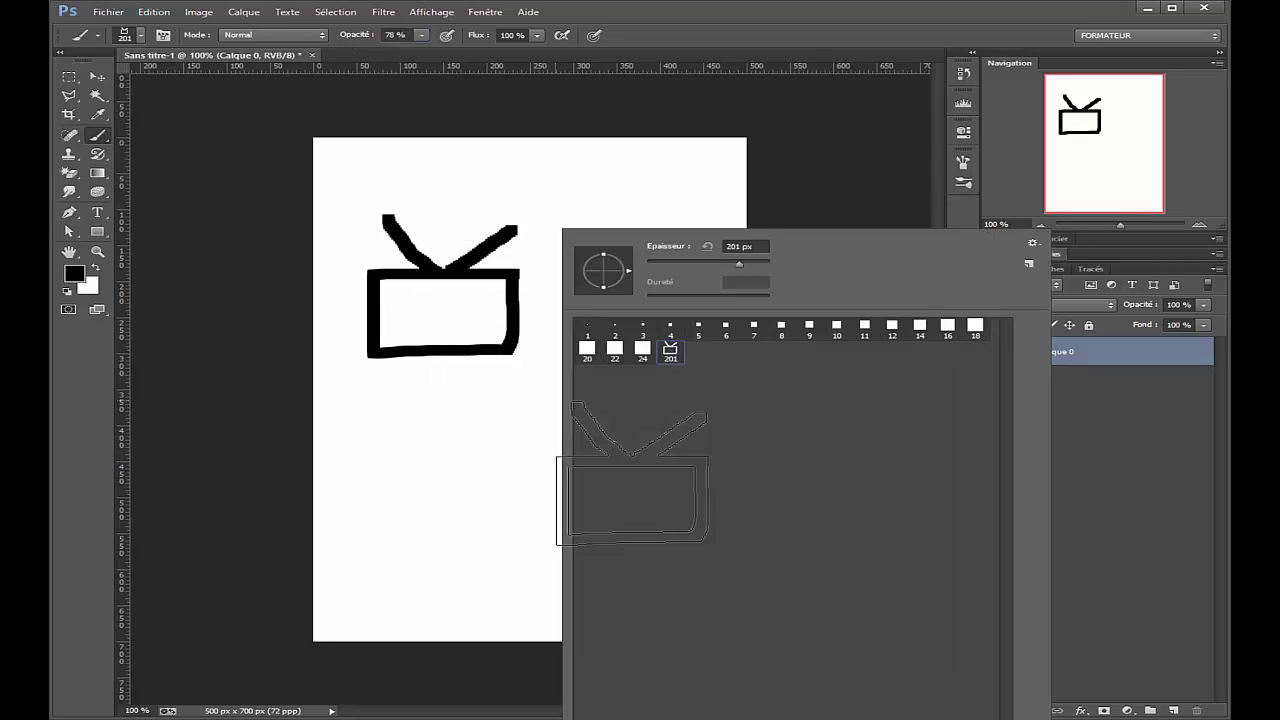
{"action": "left_click_drag", "start_coordinate": [697, 262], "coordinate": [674, 266]}
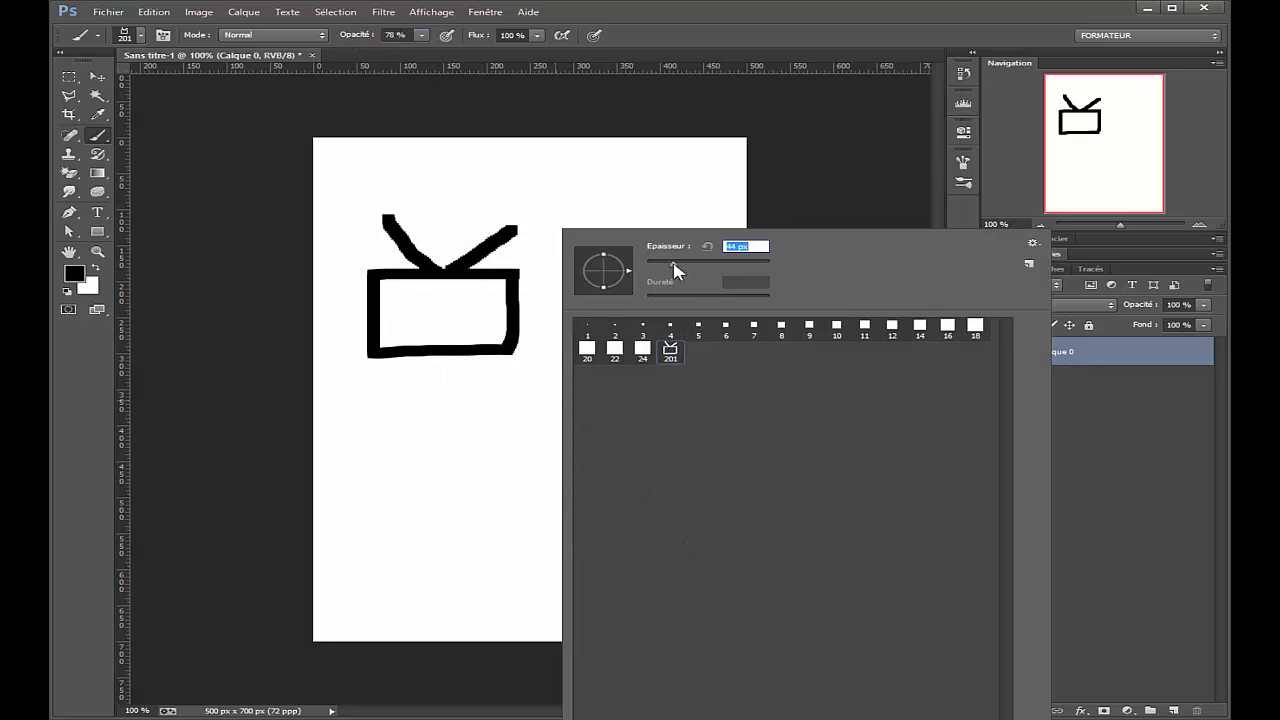